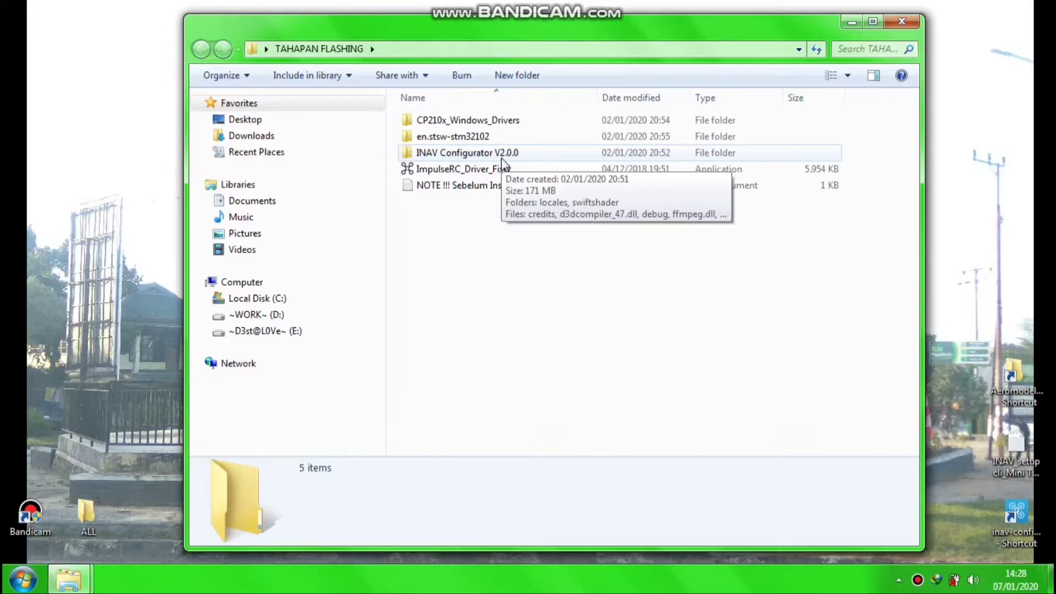
- Launch inav-configurator from the INAV Configurator V2.0.0 folder, dismiss the new version notice and maximize the window
{"action": "left_click", "coordinate": [500, 158]}
{"action": "double_click", "coordinate": [500, 158]}
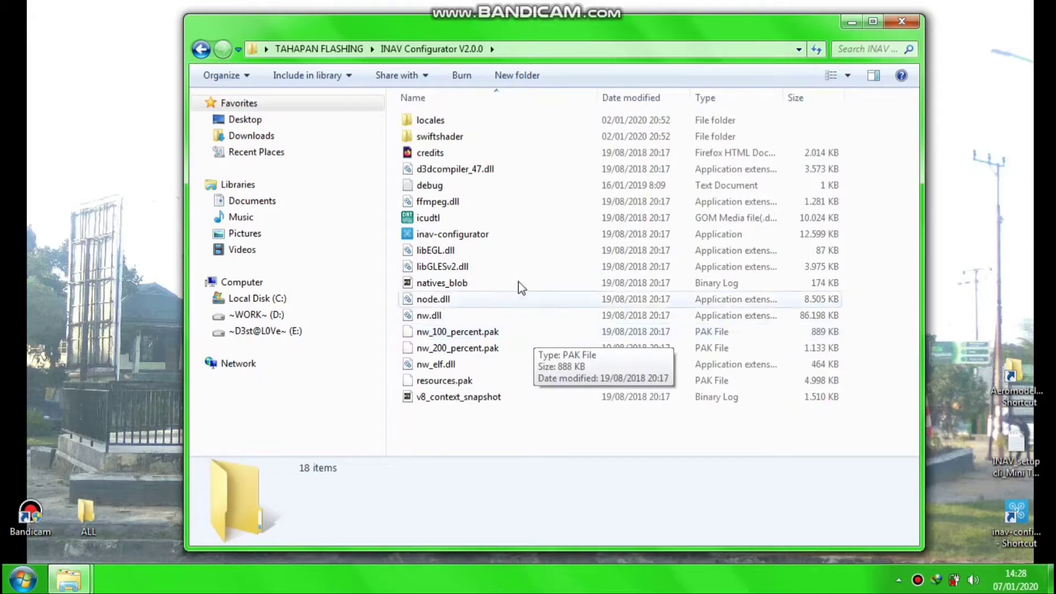
{"action": "double_click", "coordinate": [495, 234]}
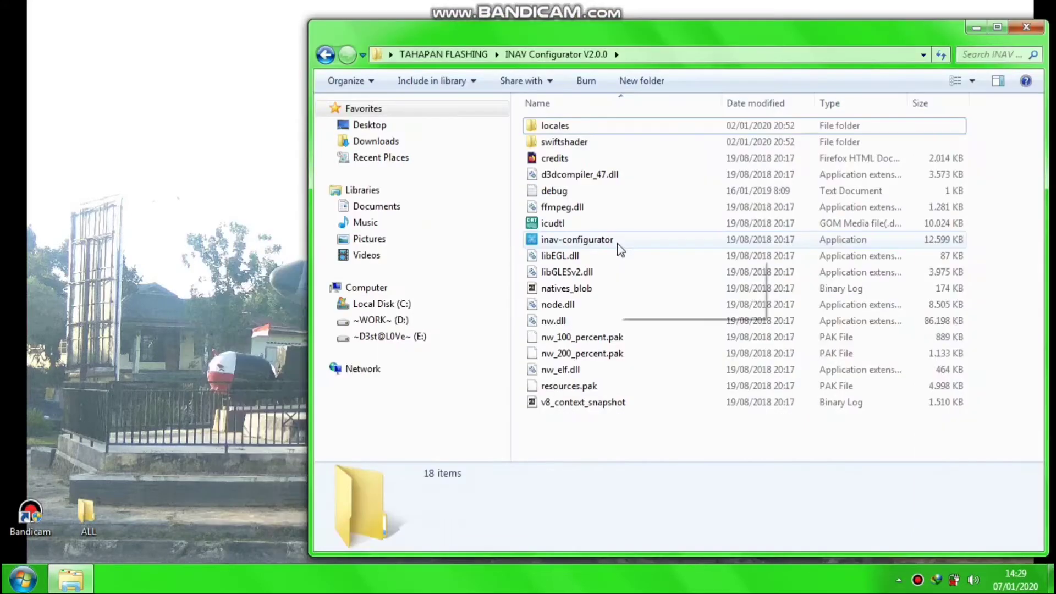
{"action": "double_click", "coordinate": [617, 241]}
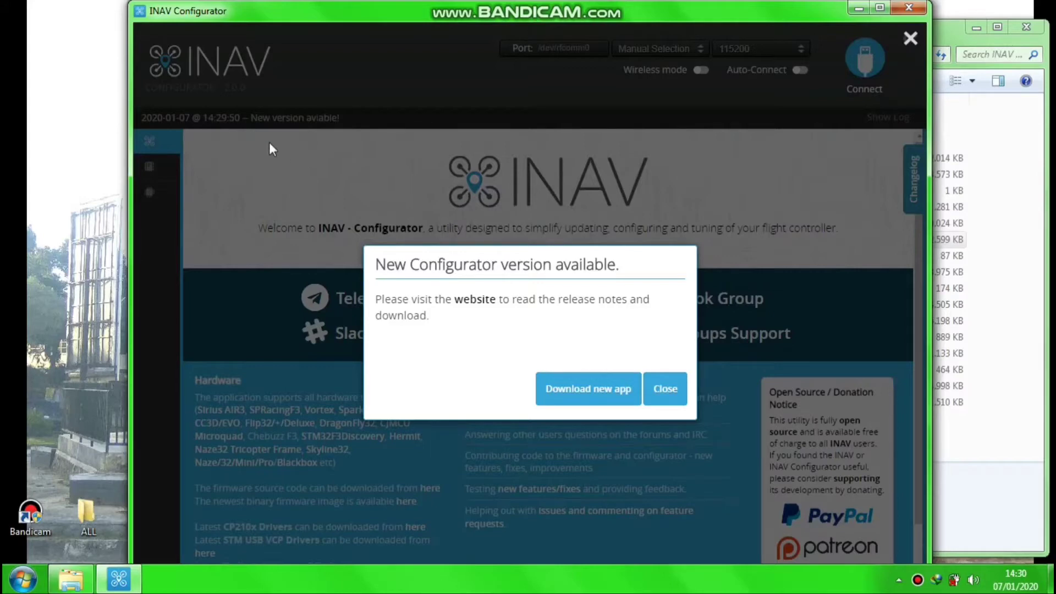
{"action": "left_click", "coordinate": [669, 389]}
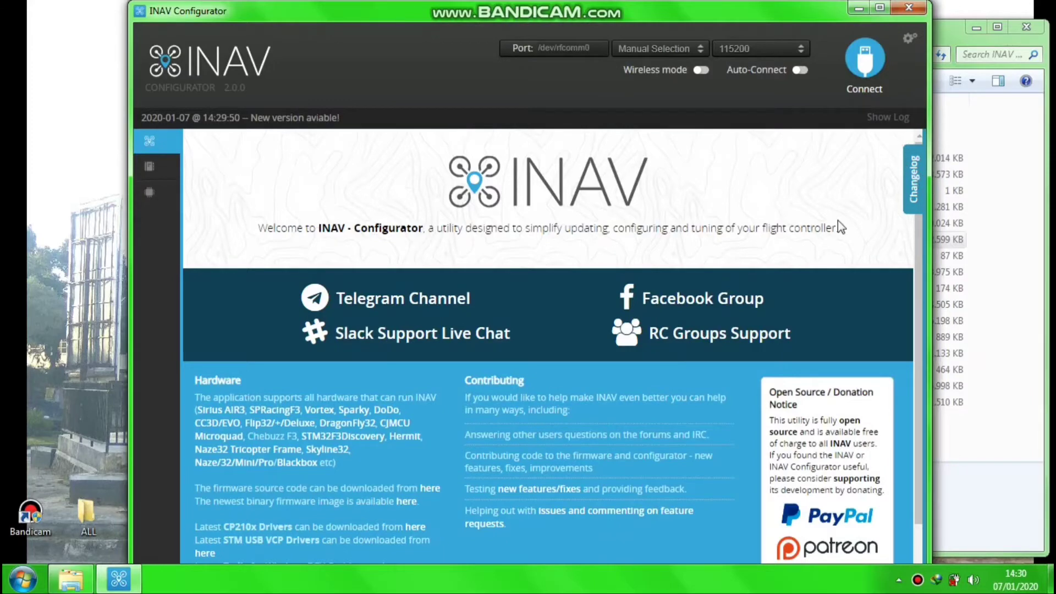
{"action": "left_click", "coordinate": [880, 8]}
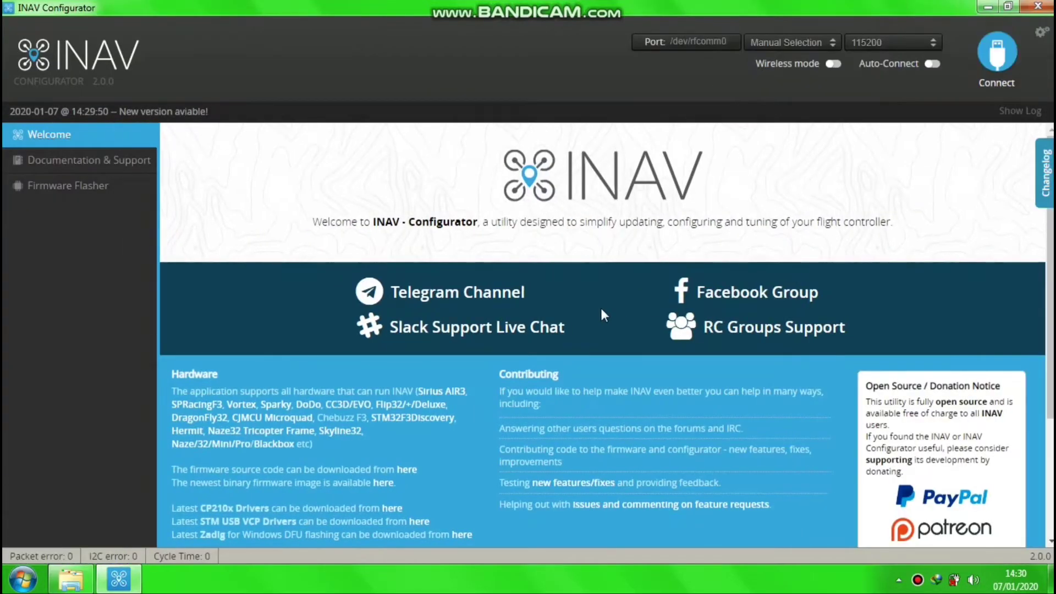
- Examine the driver download links on the Welcome page alongside the driver files in the TAHAPAN FLASHING folder
{"action": "scroll", "coordinate": [603, 315], "scroll_direction": "down", "scroll_amount": 3}
{"action": "scroll", "coordinate": [248, 431], "scroll_direction": "up", "scroll_amount": 1}
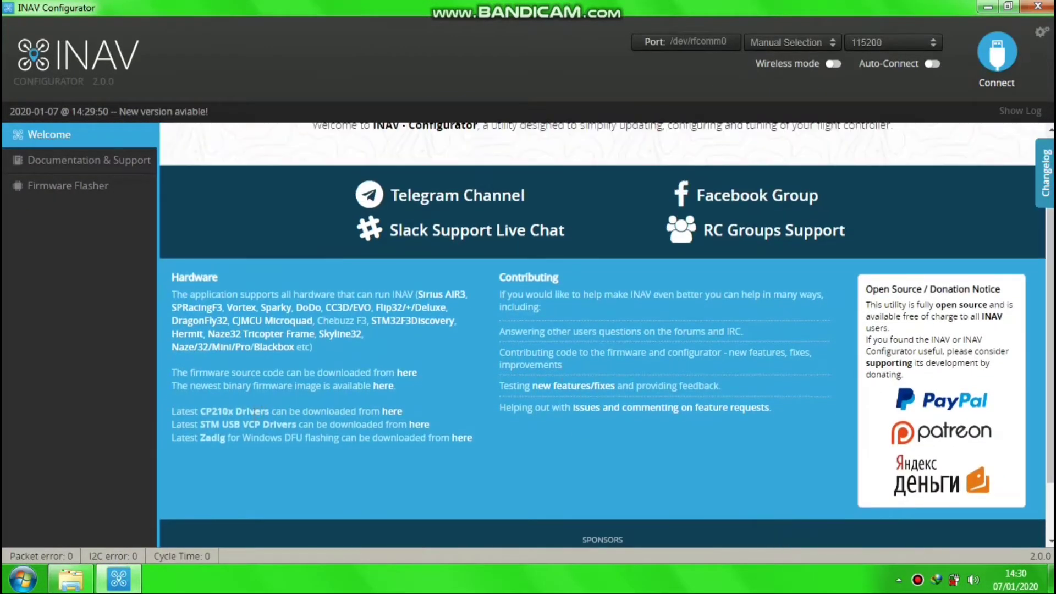
{"action": "scroll", "coordinate": [248, 292], "scroll_direction": "up", "scroll_amount": 1}
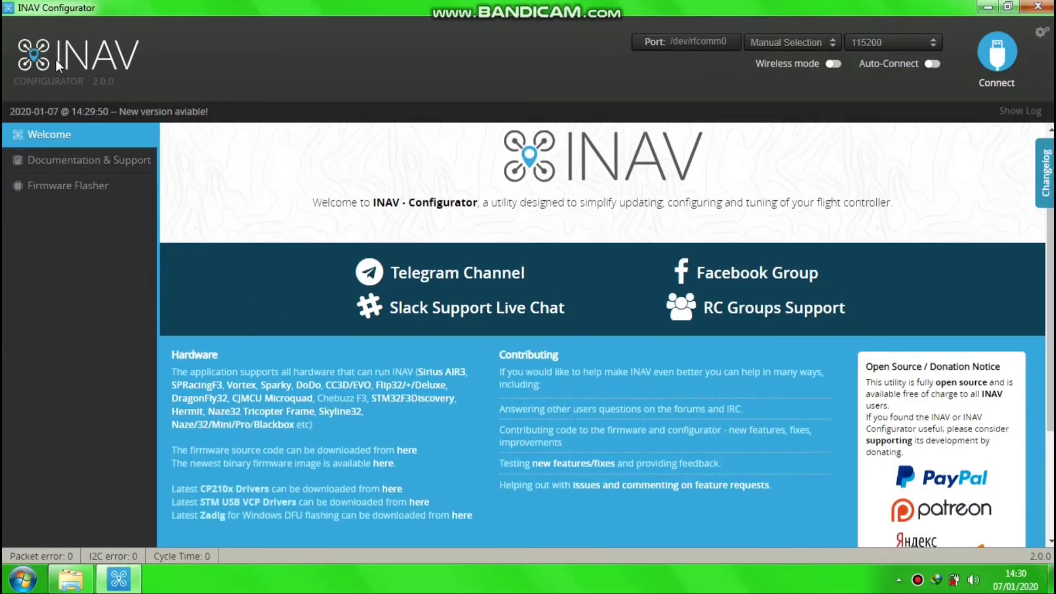
{"action": "scroll", "coordinate": [344, 210], "scroll_direction": "down", "scroll_amount": 1}
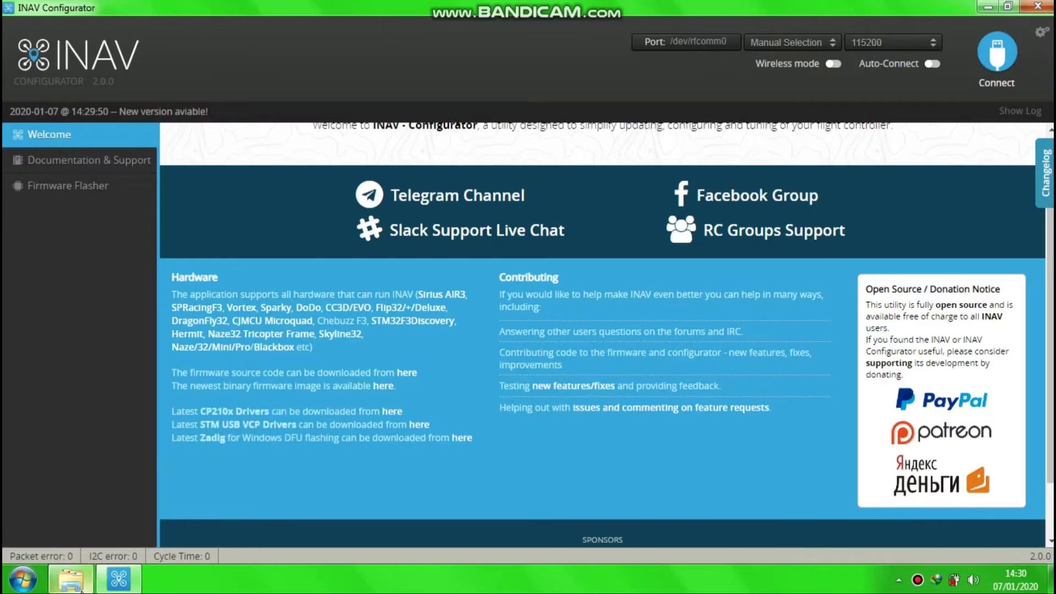
{"action": "left_click", "coordinate": [71, 578]}
{"action": "left_click", "coordinate": [428, 54]}
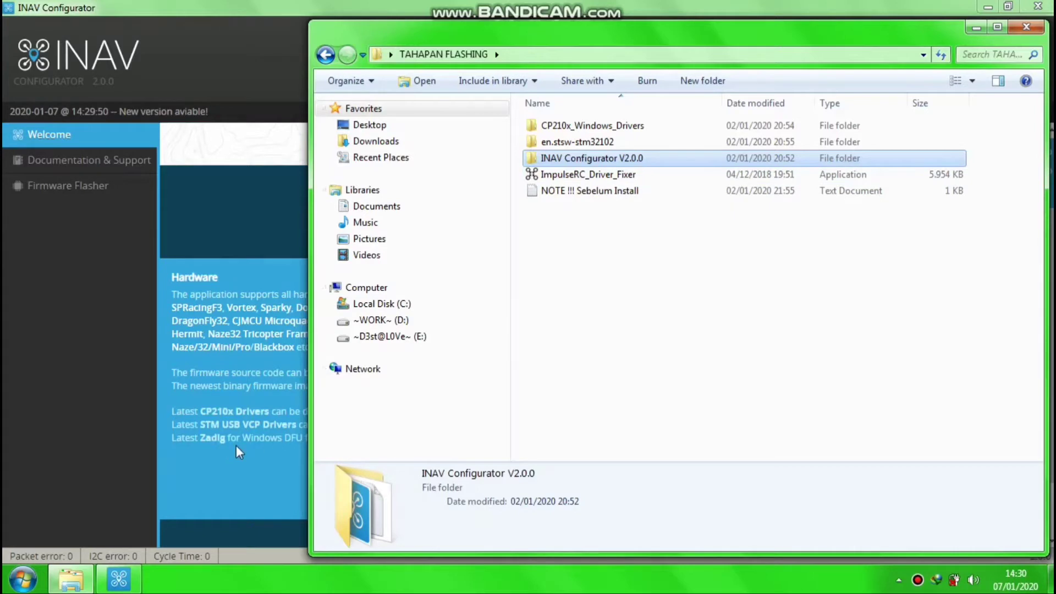
{"action": "left_click", "coordinate": [620, 175]}
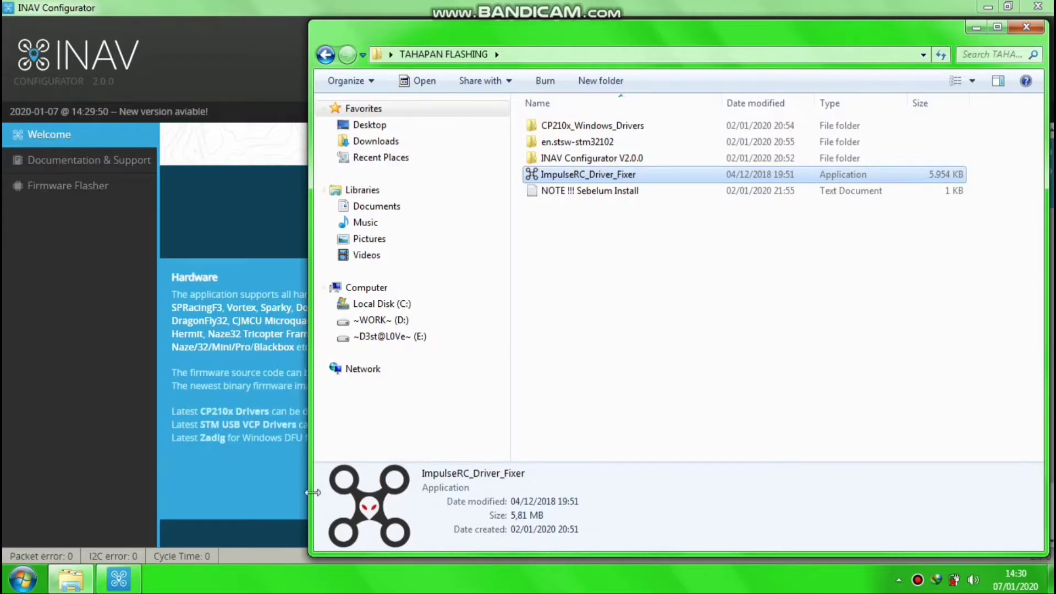
{"action": "left_click", "coordinate": [222, 399]}
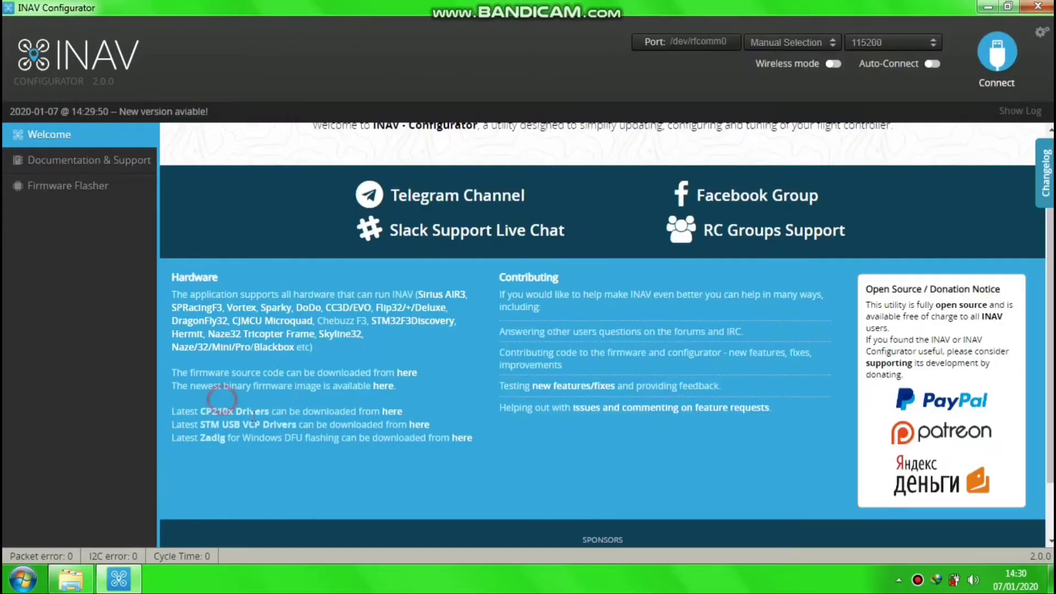
{"action": "left_click", "coordinate": [392, 412]}
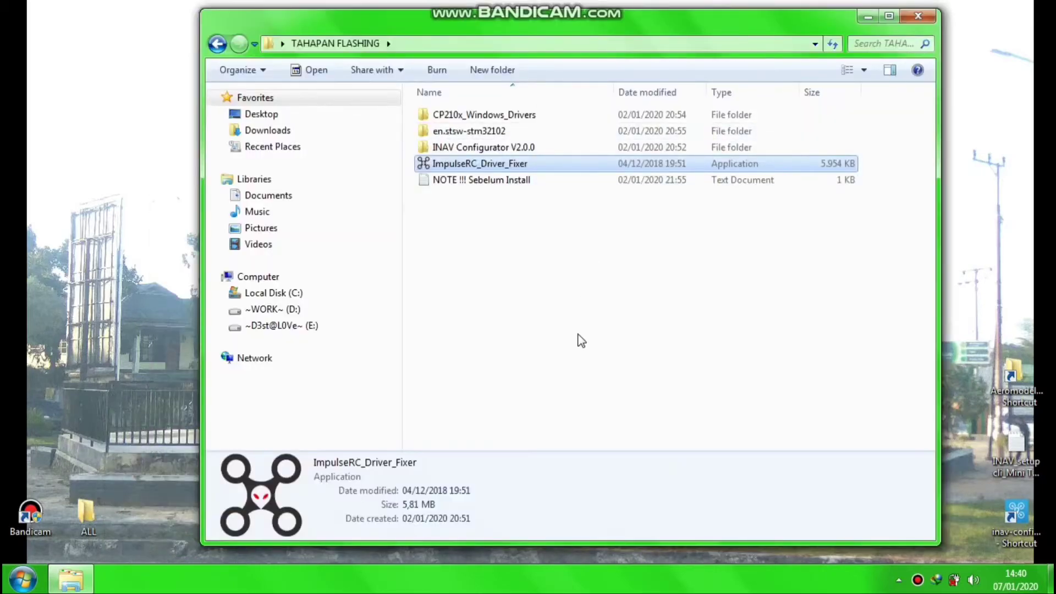
- Run ImpulseRC_Driver_Fixer from the TAHAPAN FLASHING folder to install the DFU driver, and close the program
{"action": "double_click", "coordinate": [531, 168]}
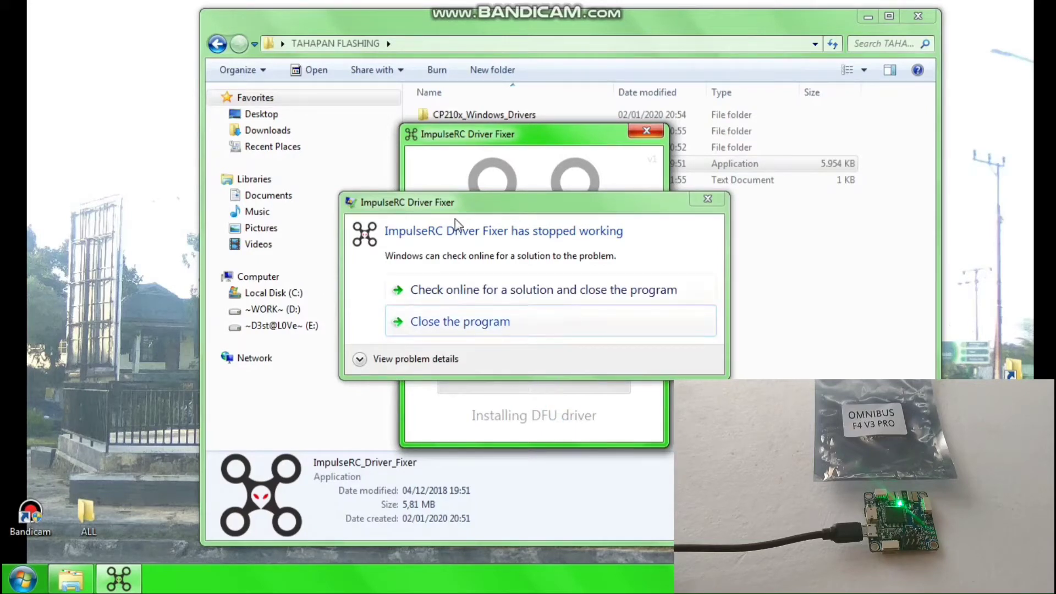
{"action": "left_click", "coordinate": [466, 323]}
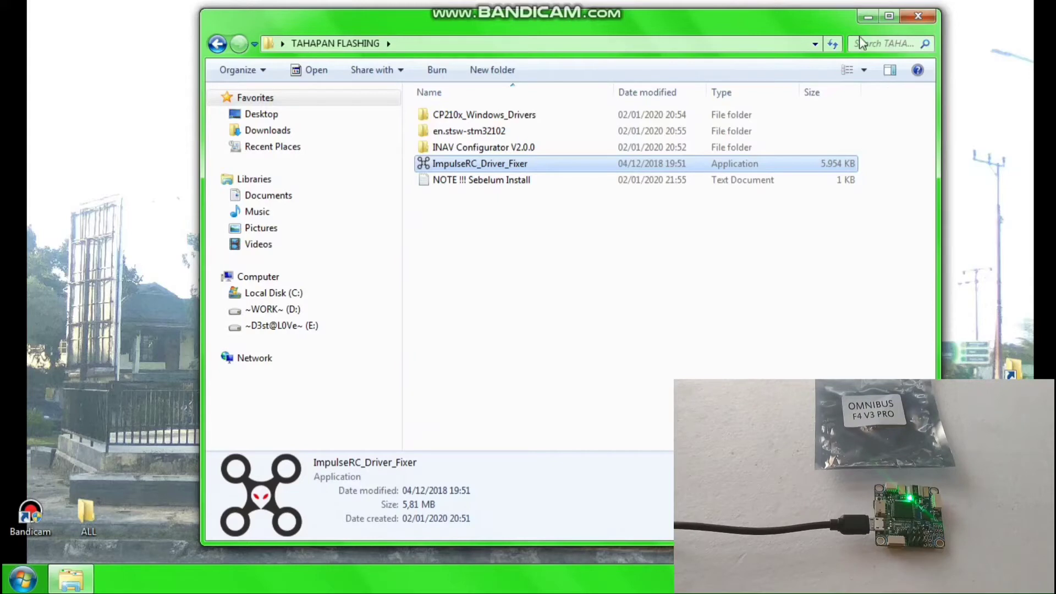
- Start inav-configurator again from the INAV Configurator V2.0.0 folder, dismiss the update notice and maximize the window
{"action": "double_click", "coordinate": [526, 149]}
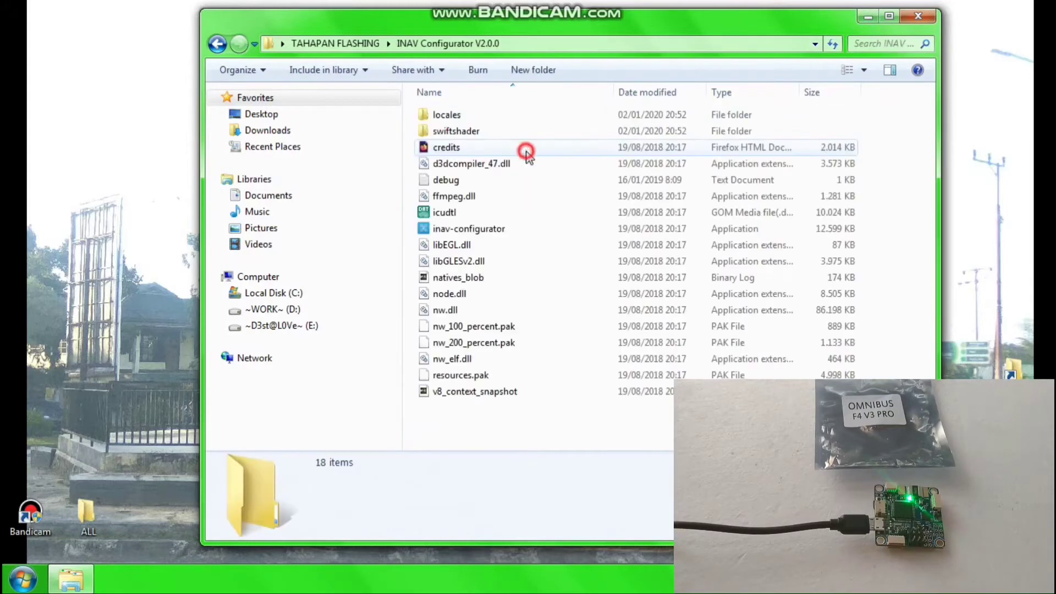
{"action": "left_click", "coordinate": [485, 230]}
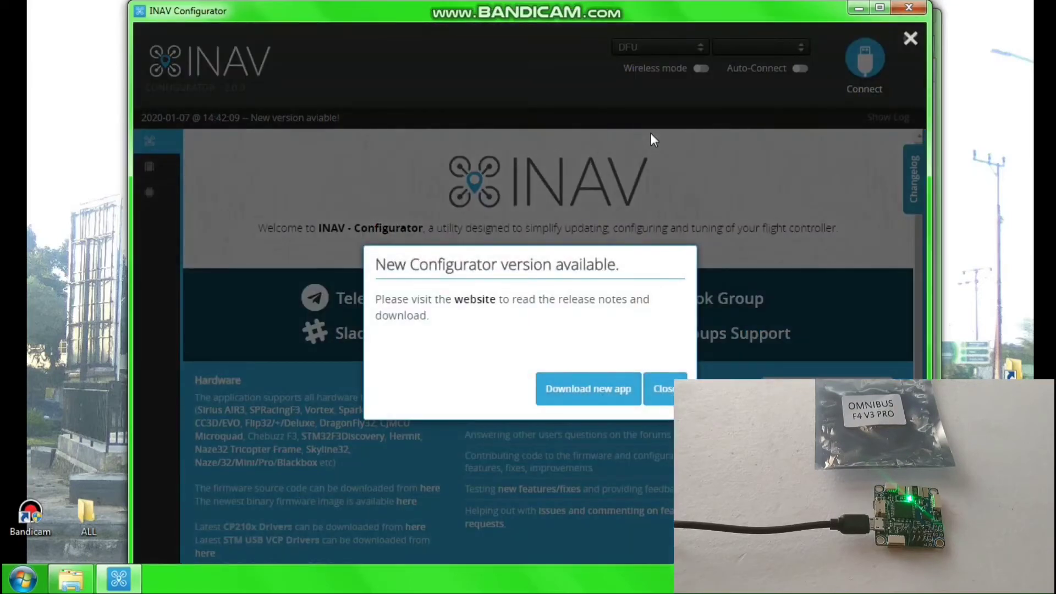
{"action": "left_click", "coordinate": [664, 390]}
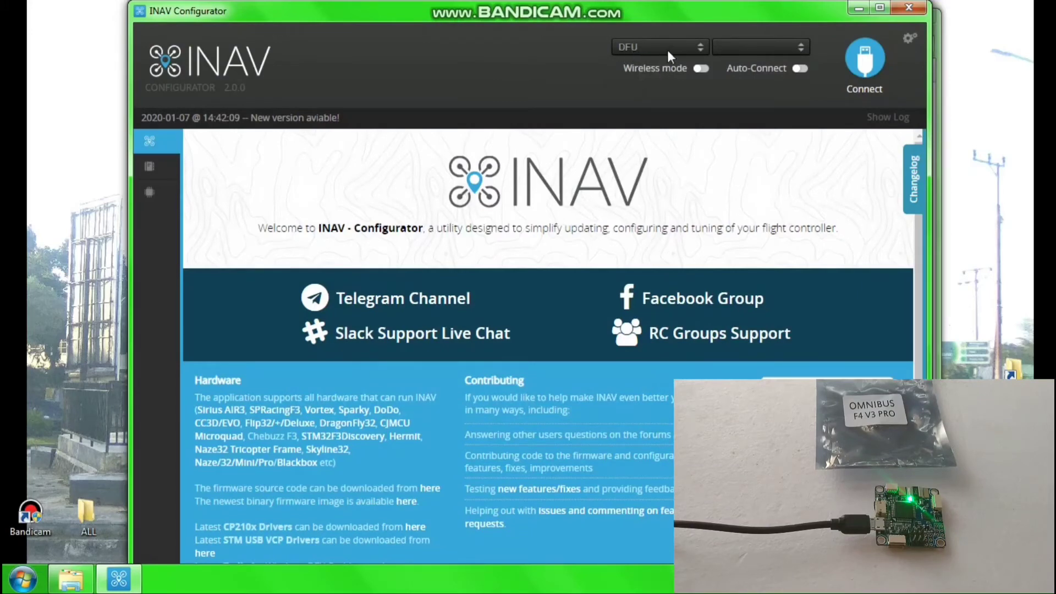
{"action": "left_click", "coordinate": [878, 9]}
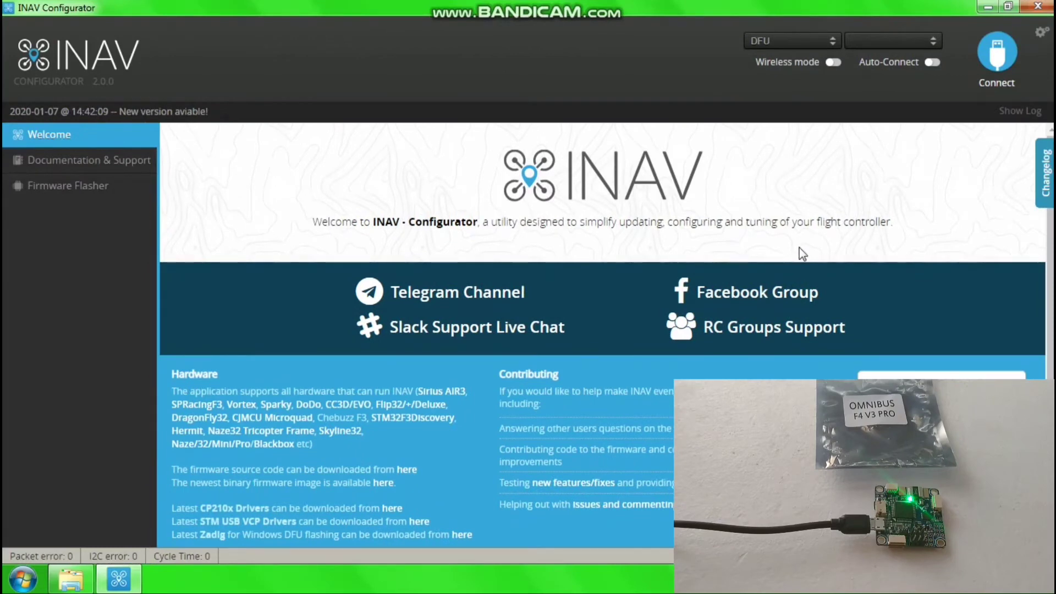
- In the Firmware Flasher, choose the OMNIBUSF4PRO board and firmware version 2.0.1 (stable) dated 2018-11-5
{"action": "scroll", "coordinate": [800, 245], "scroll_direction": "down", "scroll_amount": 3}
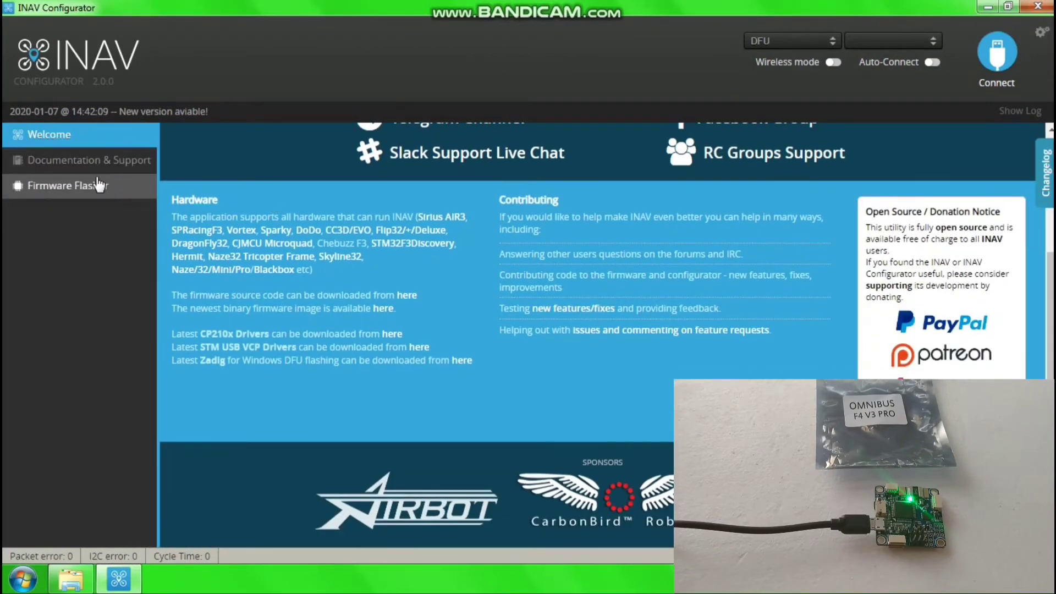
{"action": "left_click", "coordinate": [98, 194]}
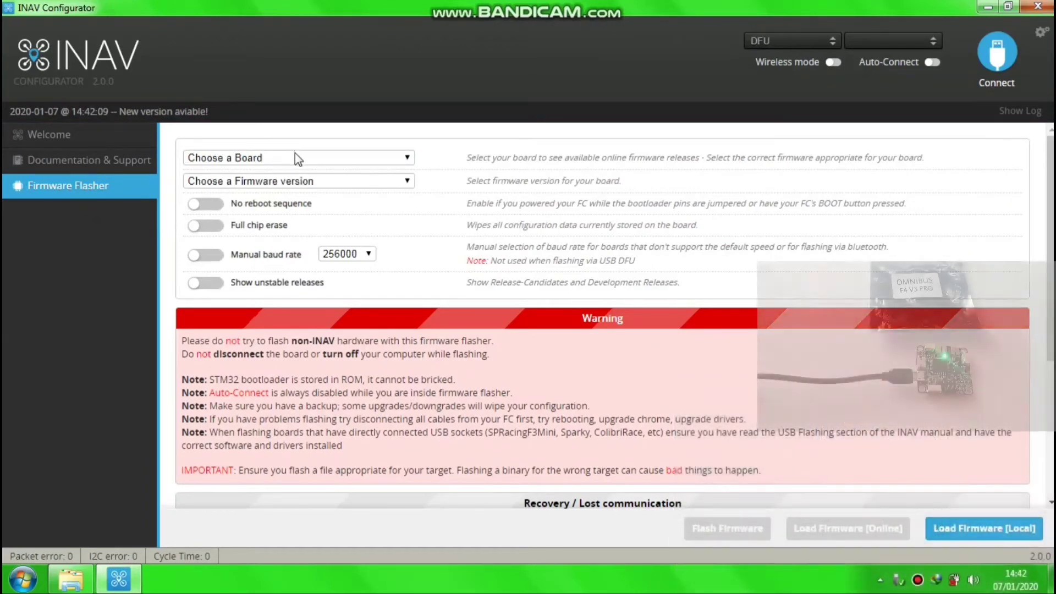
{"action": "left_click", "coordinate": [294, 158]}
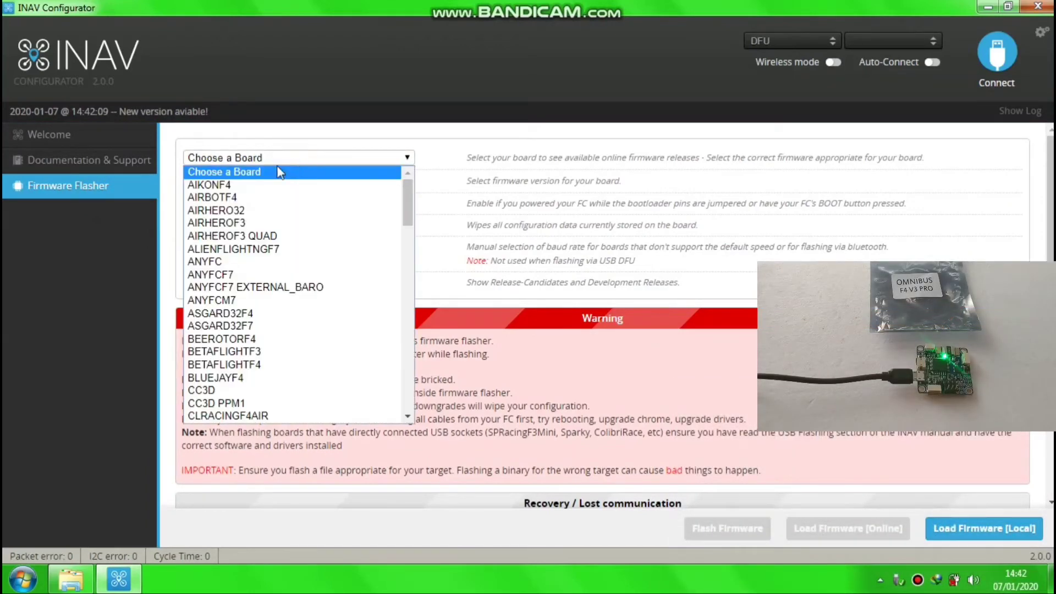
{"action": "scroll", "coordinate": [287, 215], "scroll_direction": "down", "scroll_amount": 20}
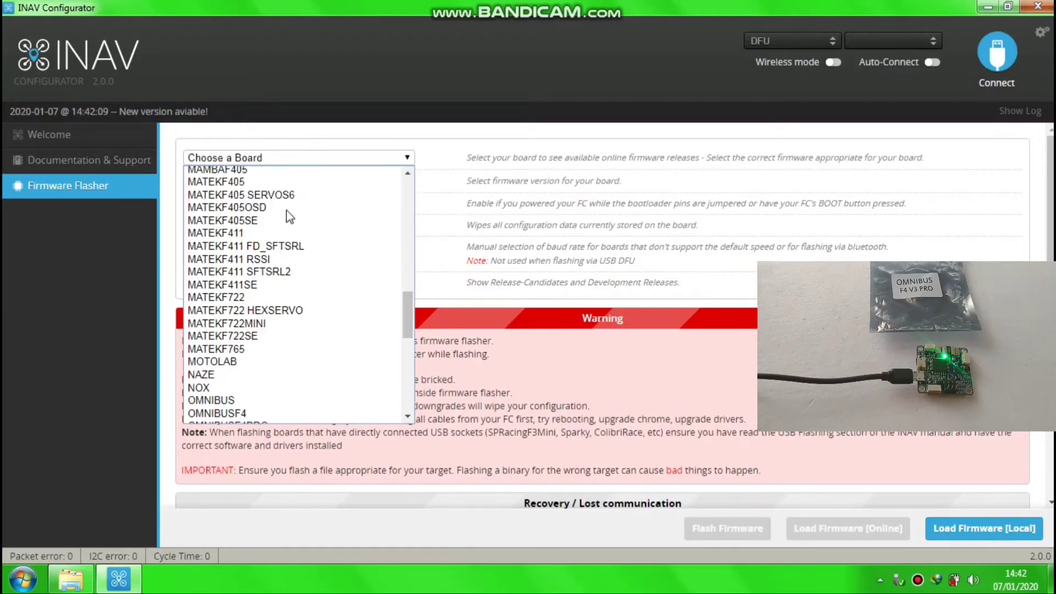
{"action": "scroll", "coordinate": [290, 218], "scroll_direction": "up", "scroll_amount": 4}
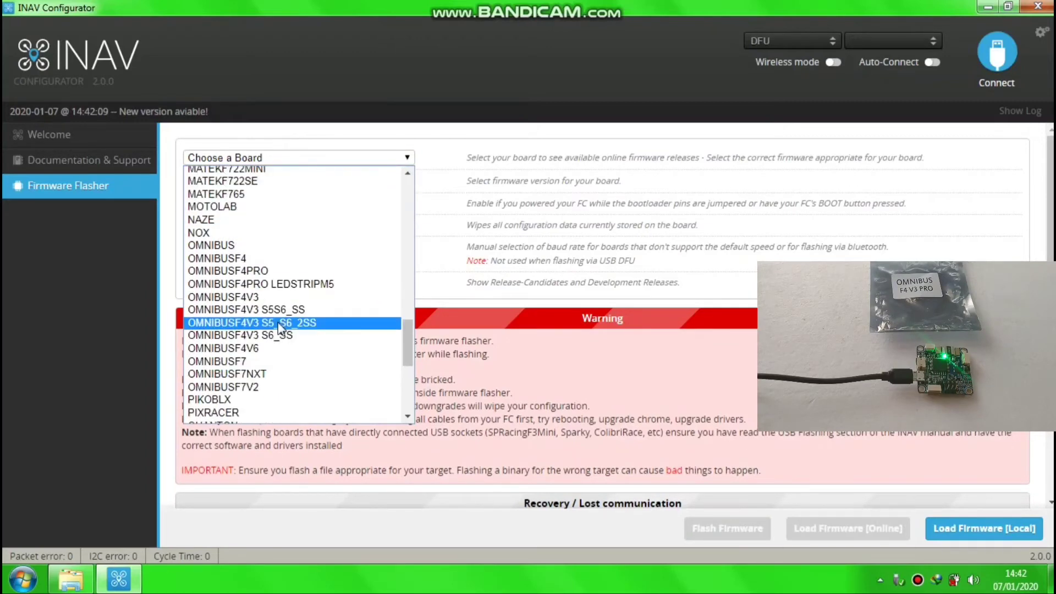
{"action": "left_click", "coordinate": [264, 274]}
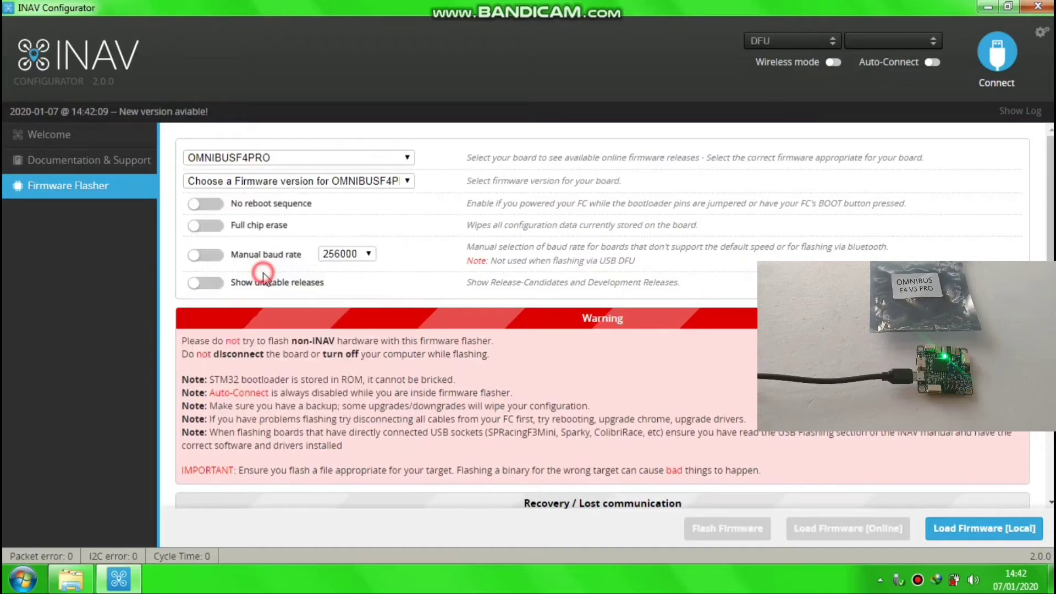
{"action": "left_click", "coordinate": [310, 185]}
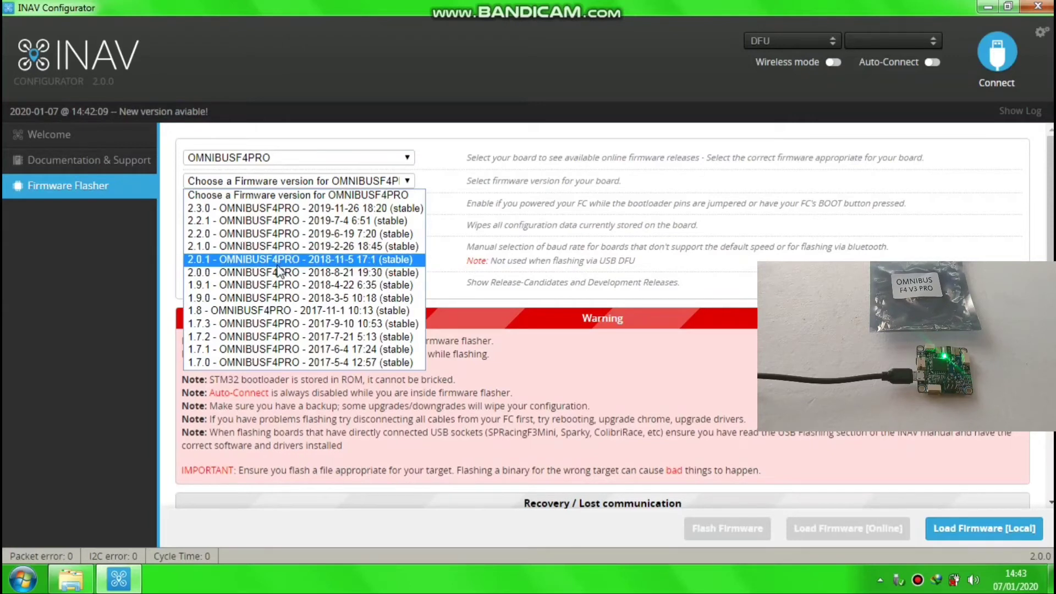
{"action": "left_click", "coordinate": [239, 263]}
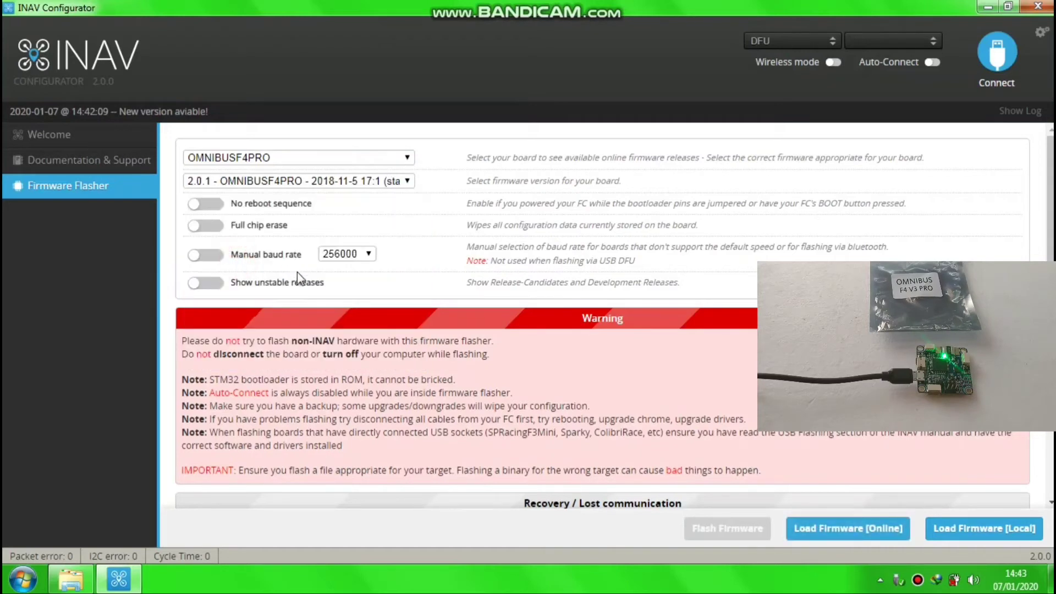
- Enable No reboot sequence and Full chip erase, and load the selected firmware from the online source
{"action": "left_click", "coordinate": [206, 204]}
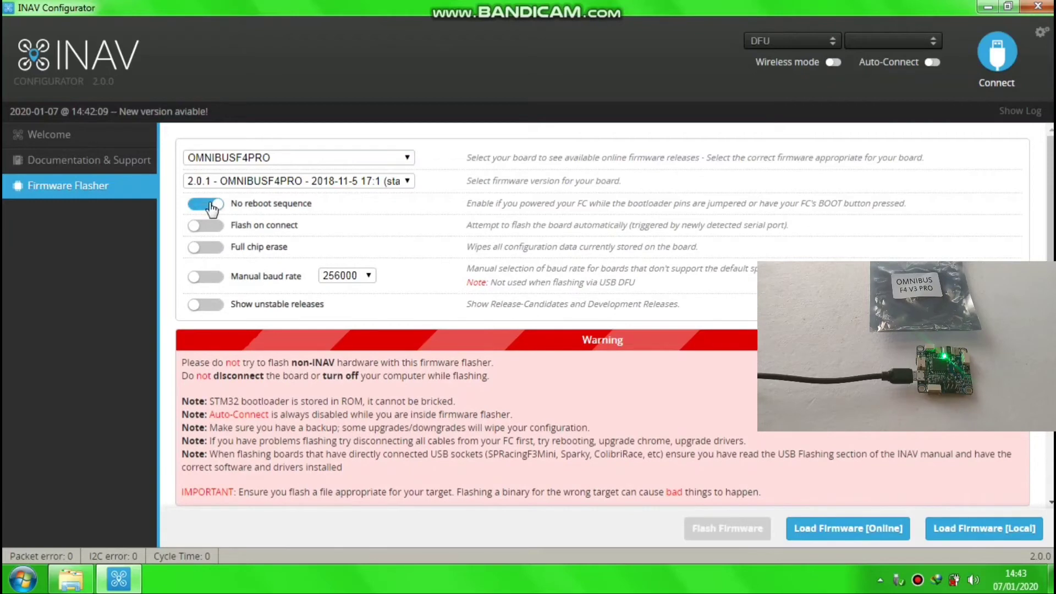
{"action": "left_click", "coordinate": [214, 250]}
{"action": "scroll", "coordinate": [706, 329], "scroll_direction": "down", "scroll_amount": 2}
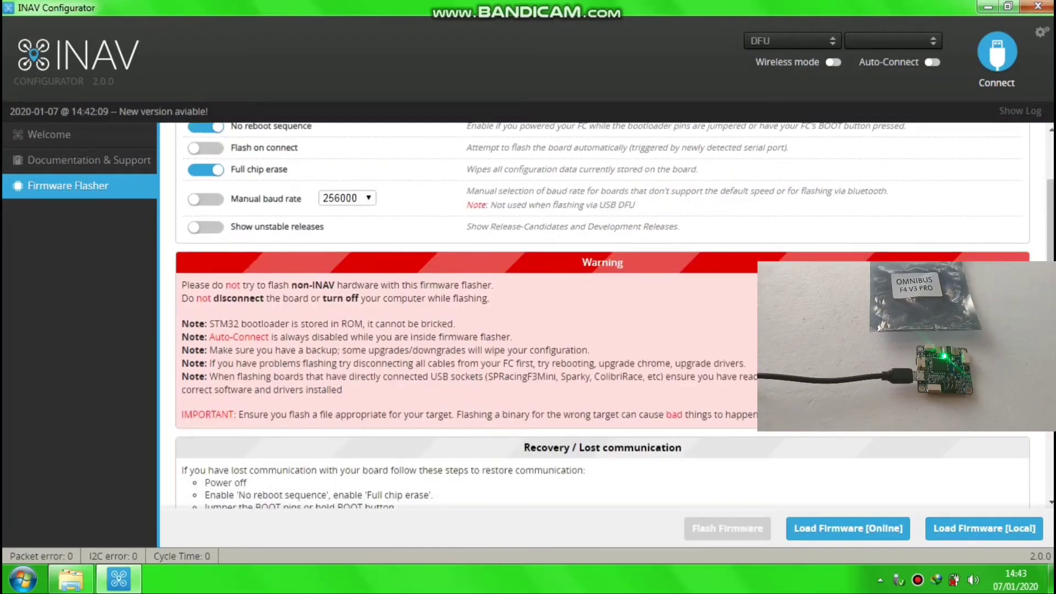
{"action": "left_click", "coordinate": [850, 529]}
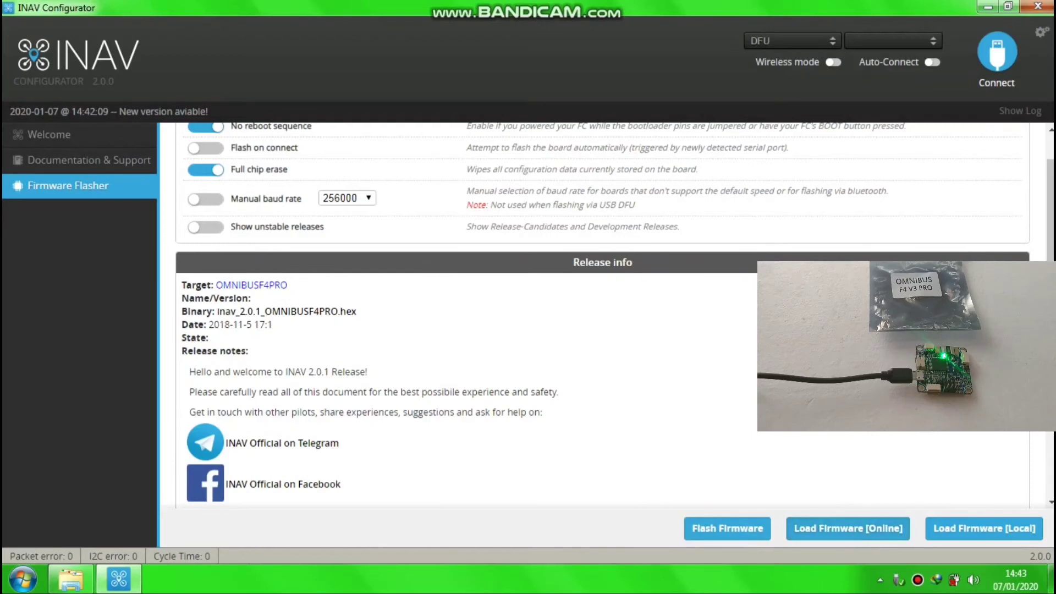
- Flash the loaded firmware onto the flight controller and connect to the board on port COM9
{"action": "scroll", "coordinate": [724, 357], "scroll_direction": "down", "scroll_amount": 7}
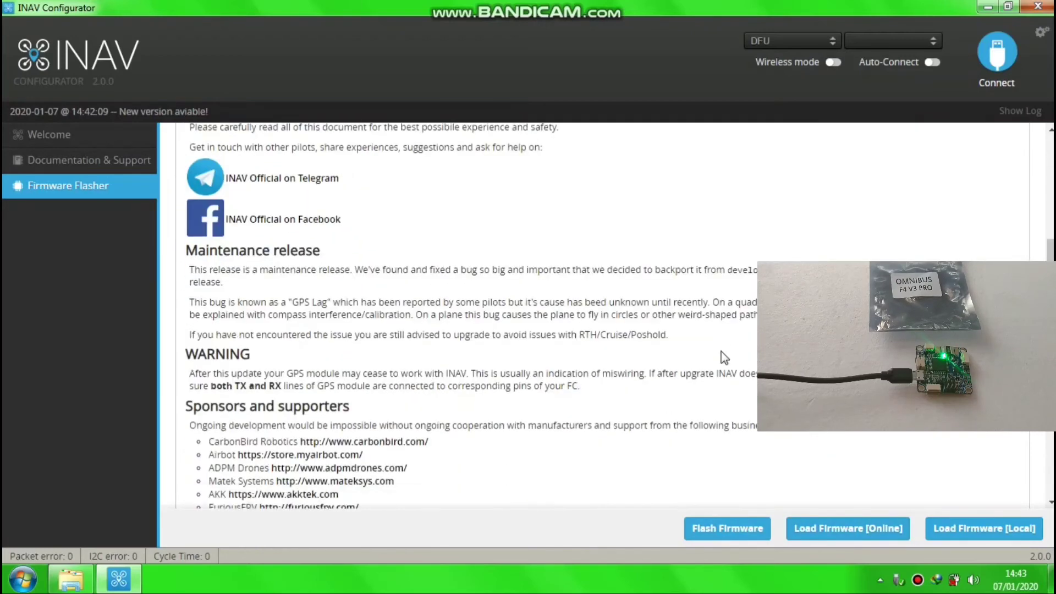
{"action": "scroll", "coordinate": [575, 367], "scroll_direction": "down", "scroll_amount": 1}
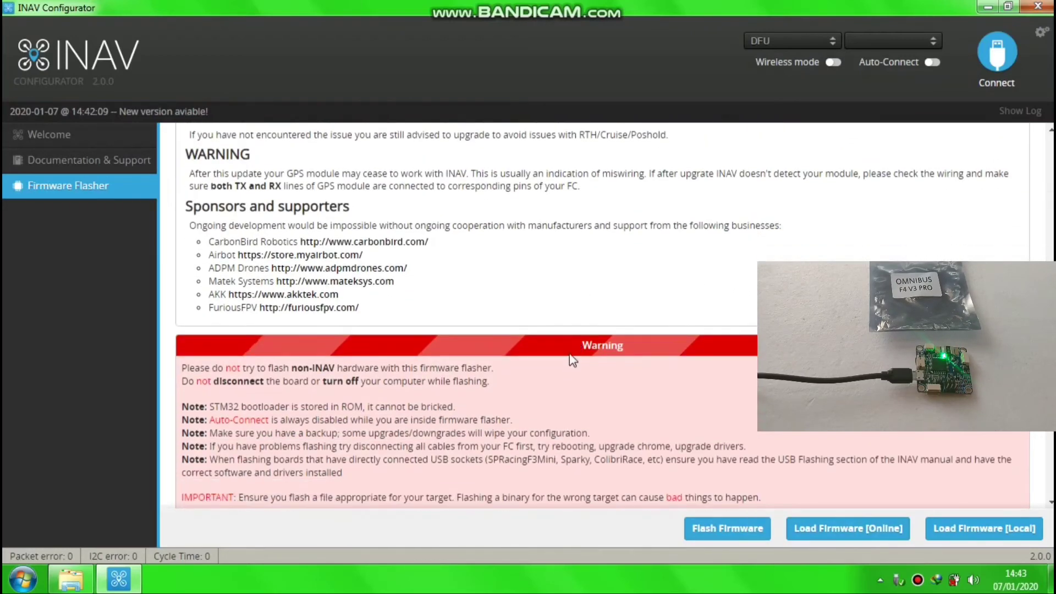
{"action": "scroll", "coordinate": [569, 355], "scroll_direction": "up", "scroll_amount": 3}
{"action": "scroll", "coordinate": [569, 355], "scroll_direction": "down", "scroll_amount": 3}
{"action": "scroll", "coordinate": [571, 362], "scroll_direction": "down", "scroll_amount": 5}
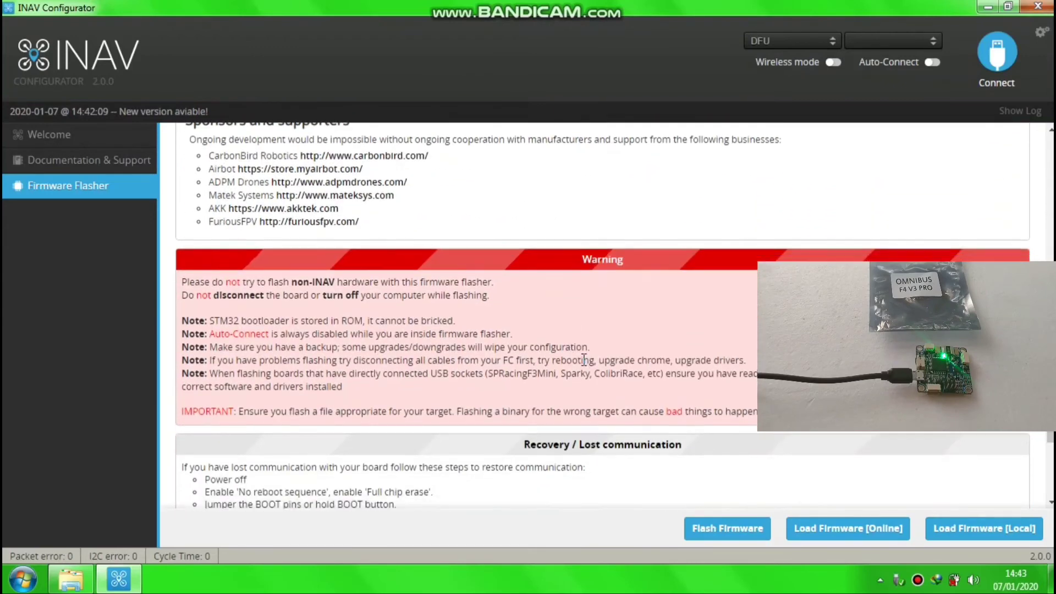
{"action": "scroll", "coordinate": [600, 364], "scroll_direction": "down", "scroll_amount": 1}
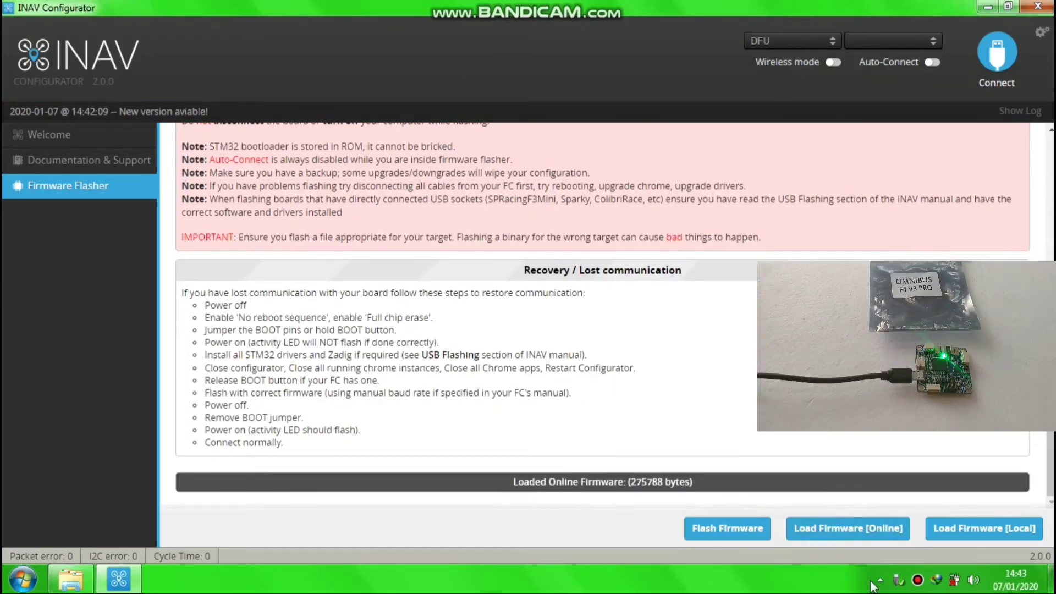
{"action": "left_click", "coordinate": [724, 532]}
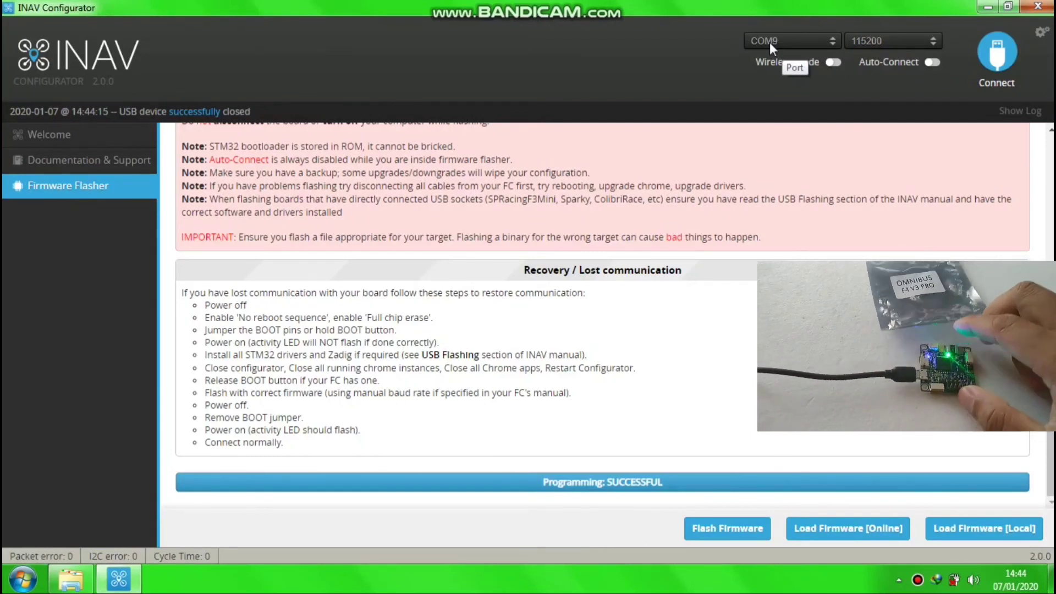
{"action": "left_click", "coordinate": [997, 54]}
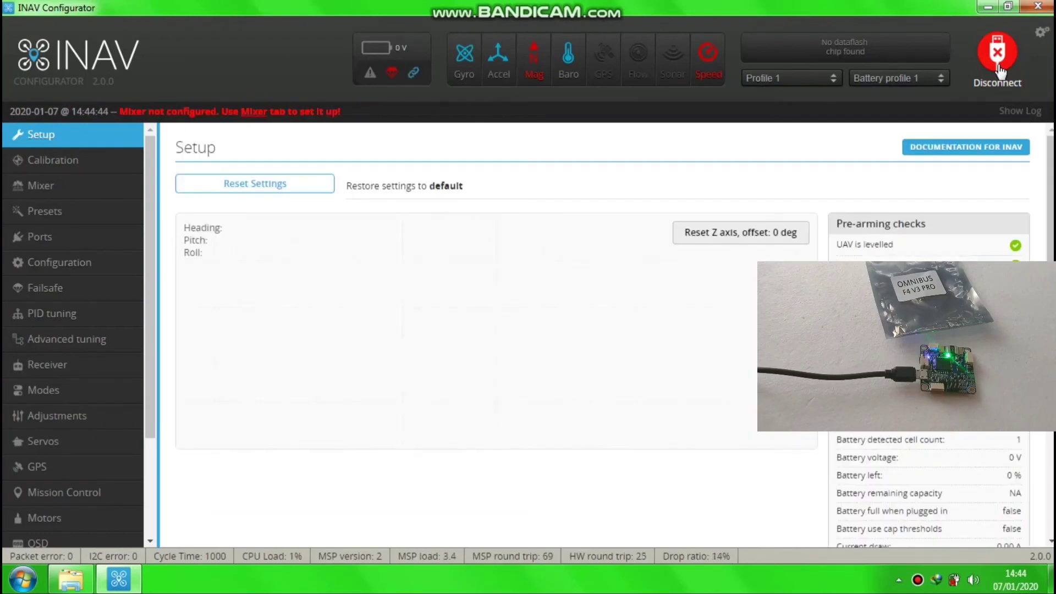